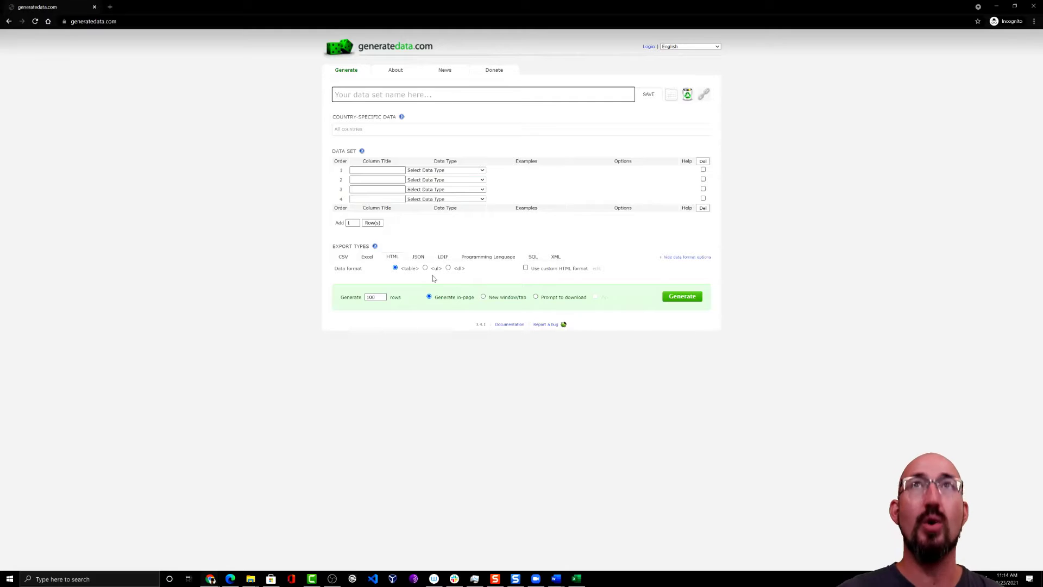
# Step: Name the data set Customer_Base and limit the country-specific data to United States
pyautogui.click(361, 94)
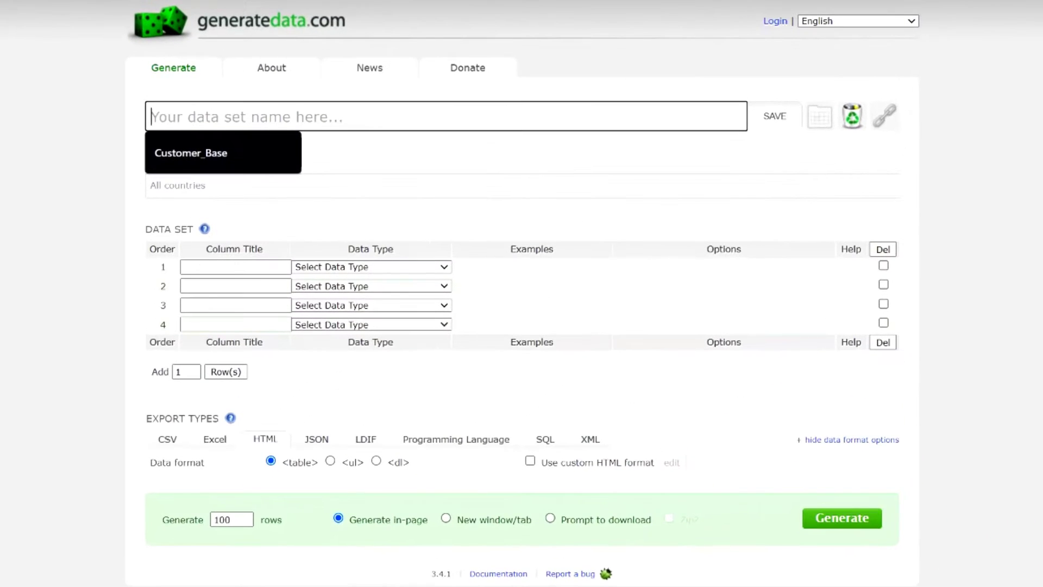
pyautogui.click(185, 153)
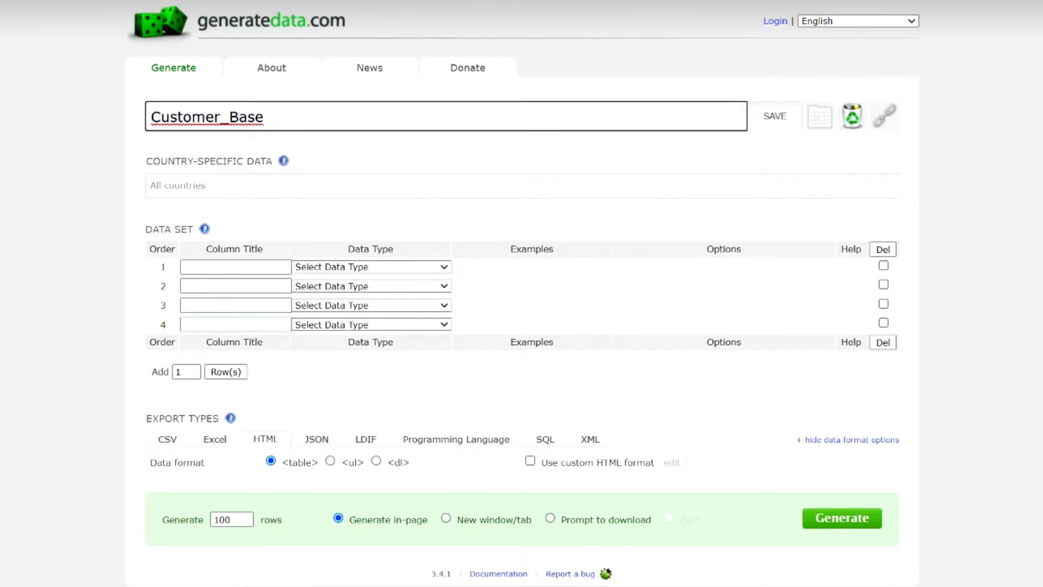
pyautogui.click(221, 188)
pyautogui.scroll(-5, 197, 306)
pyautogui.scroll(-2, 202, 298)
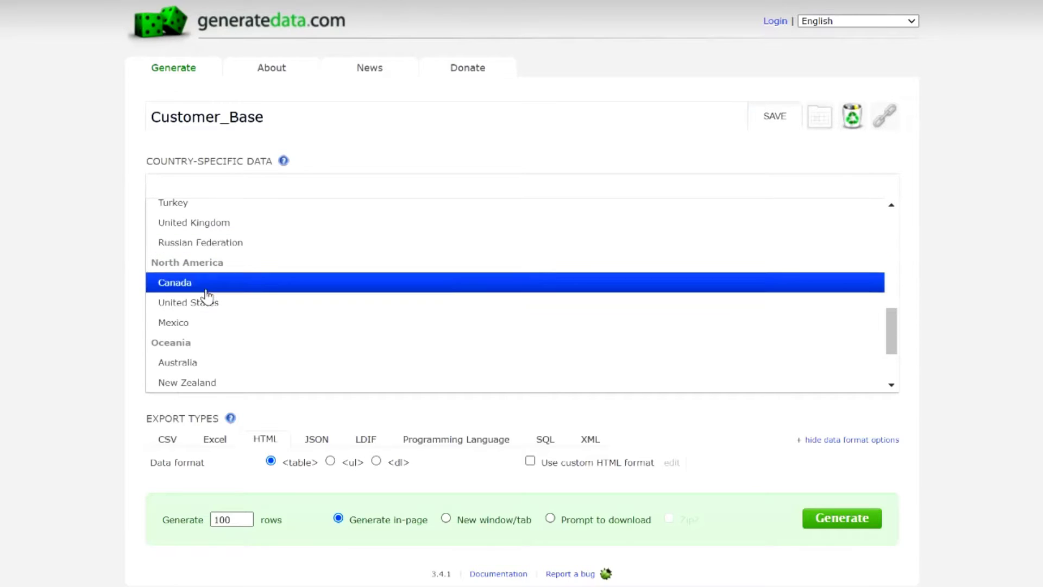
pyautogui.click(202, 304)
# Step: Define the first column as Customer_Name with data type Names and the Jane Smith example format
pyautogui.click(234, 268)
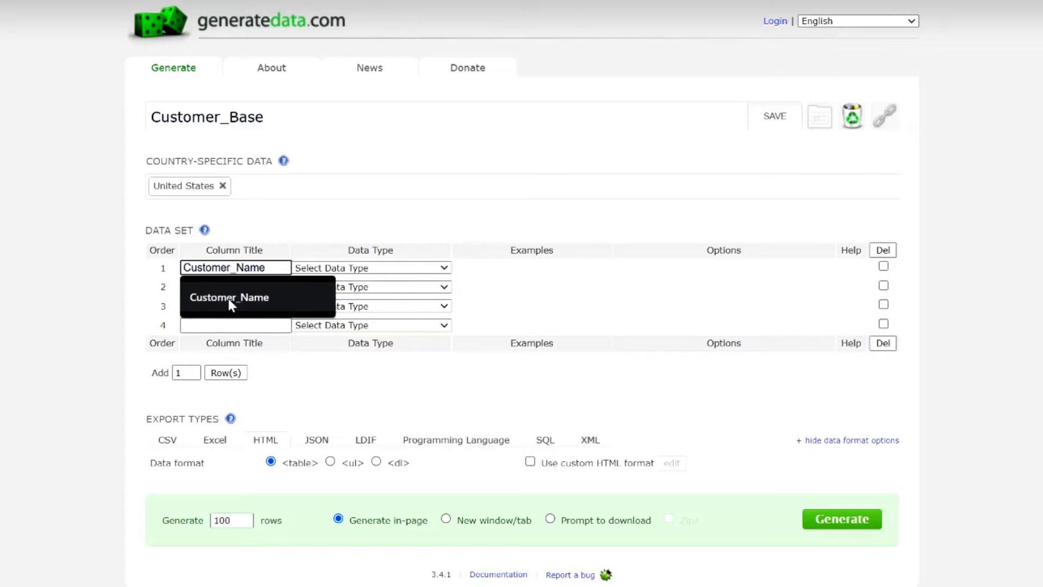
pyautogui.click(231, 297)
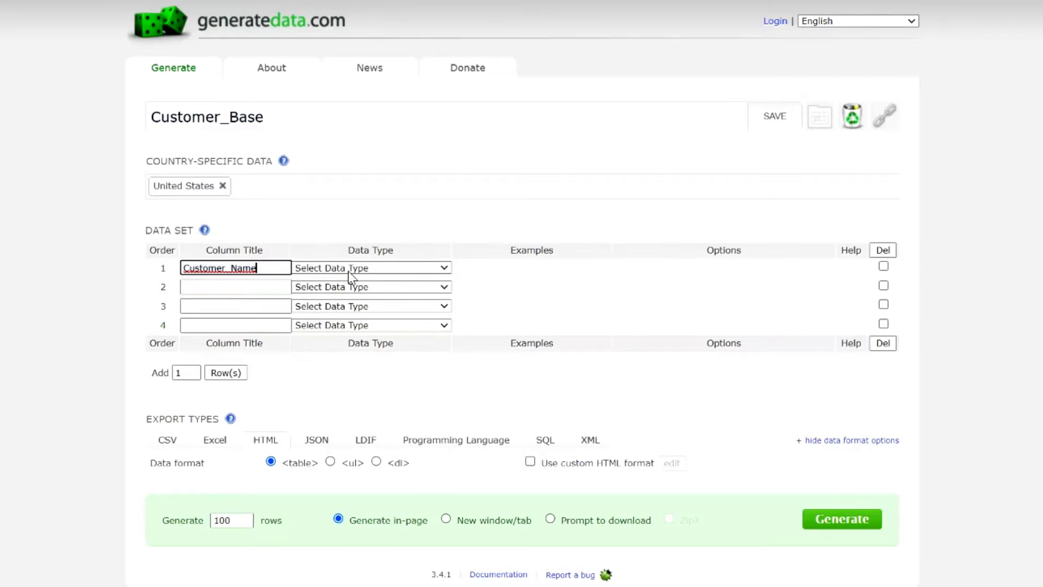
pyautogui.click(349, 268)
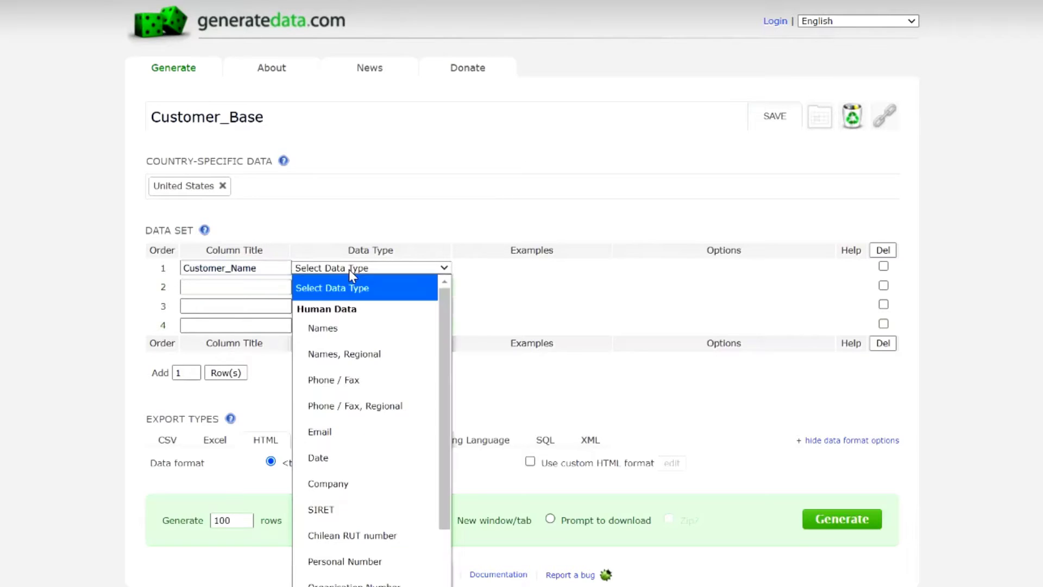
pyautogui.click(343, 326)
pyautogui.click(536, 270)
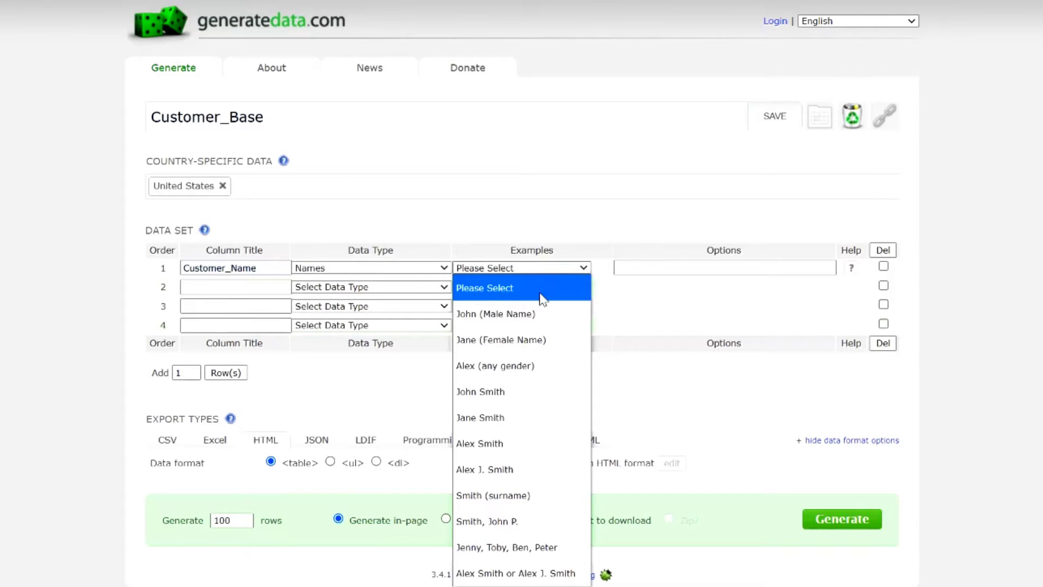
pyautogui.click(506, 418)
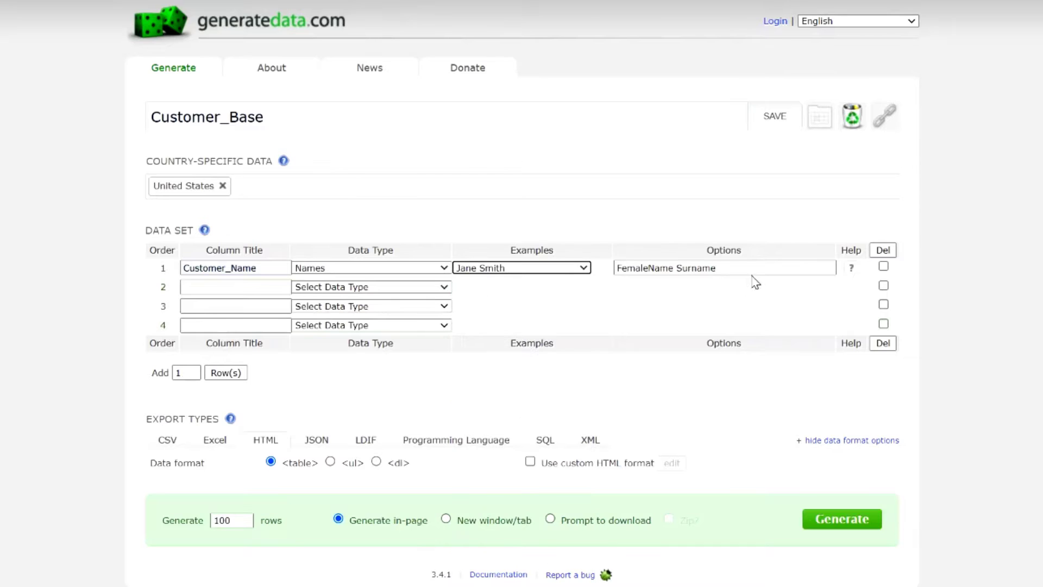
# Step: Define the second column as Street_Address with type Street Address and the third as City with type City
pyautogui.click(235, 287)
pyautogui.click(216, 316)
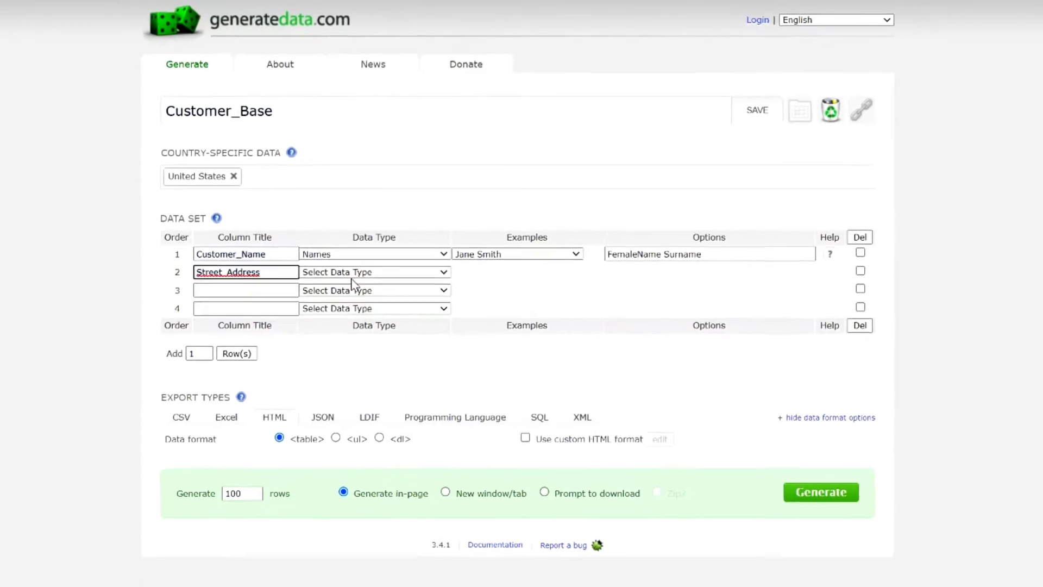
pyautogui.click(356, 278)
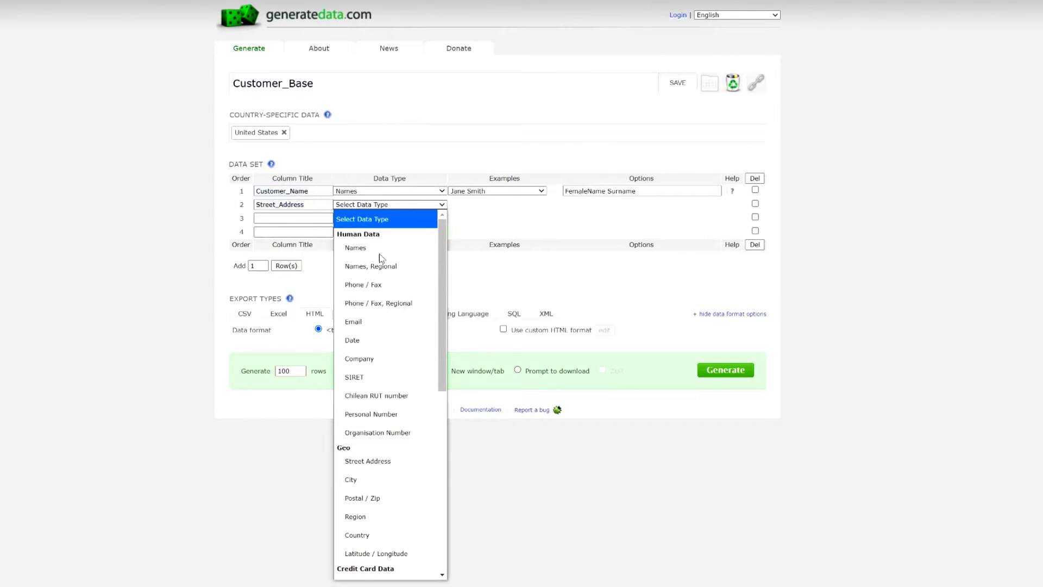
pyautogui.click(370, 461)
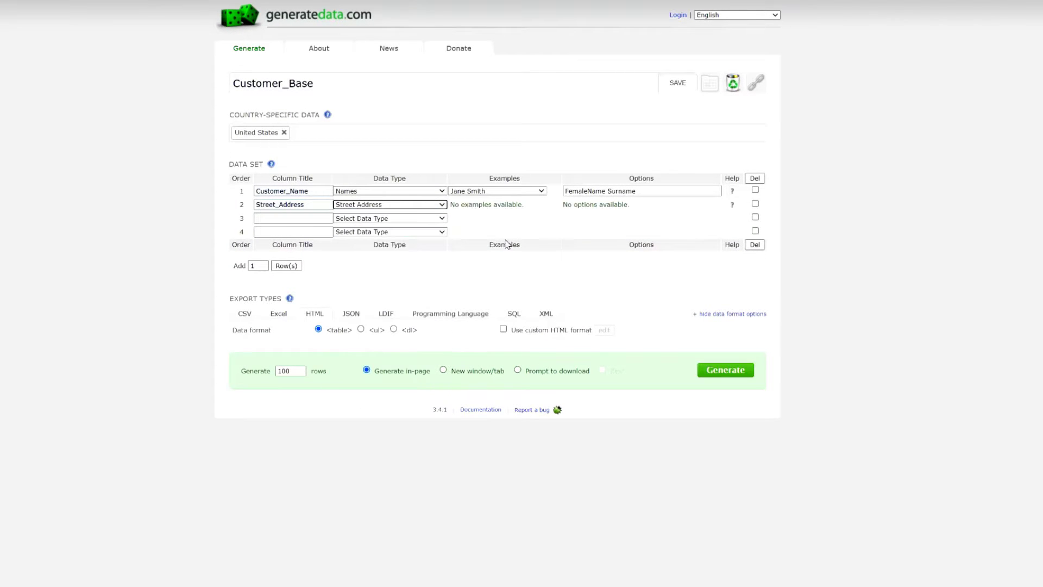
pyautogui.click(277, 218)
pyautogui.click(272, 239)
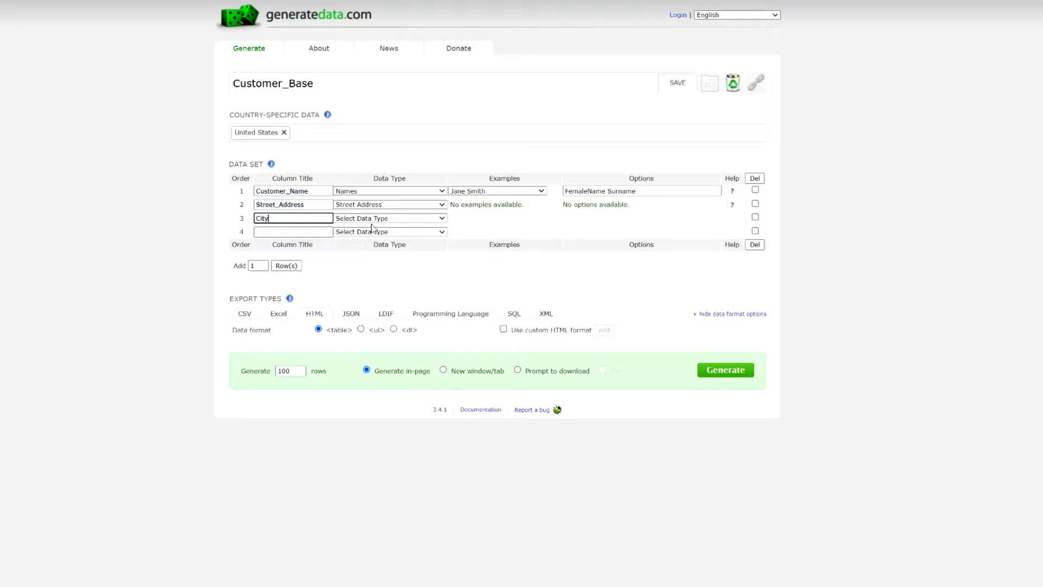
pyautogui.click(374, 217)
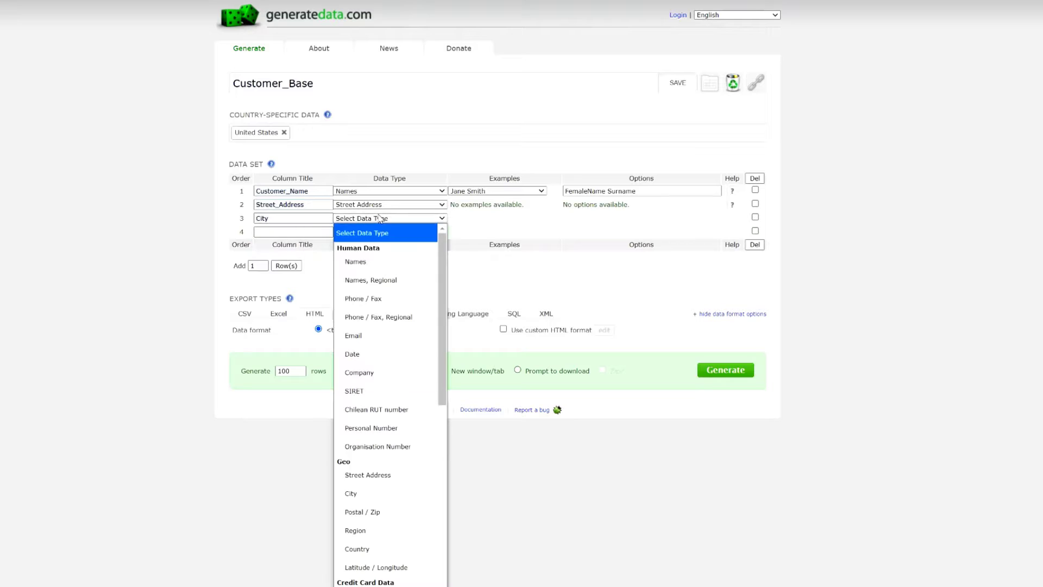
pyautogui.click(353, 494)
# Step: Define the fourth column as Zip_Code with data type Postal / Zip
pyautogui.click(302, 230)
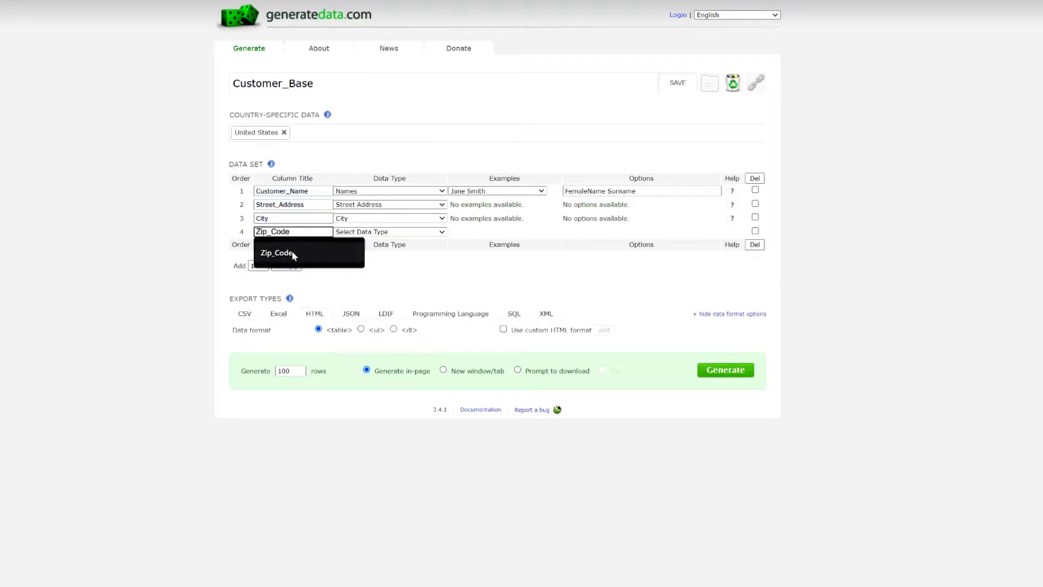
pyautogui.click(292, 250)
pyautogui.click(385, 232)
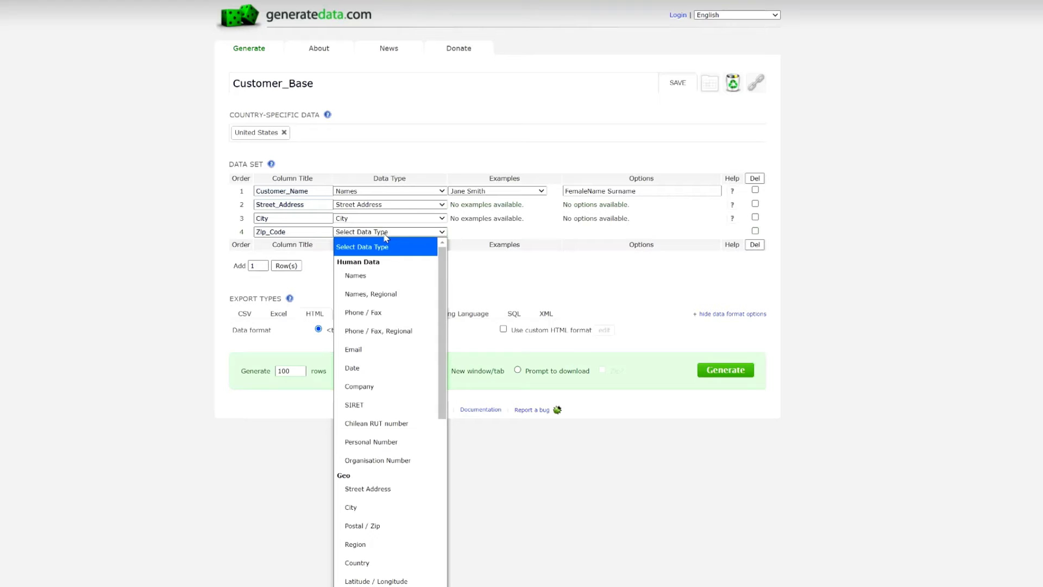
pyautogui.click(370, 526)
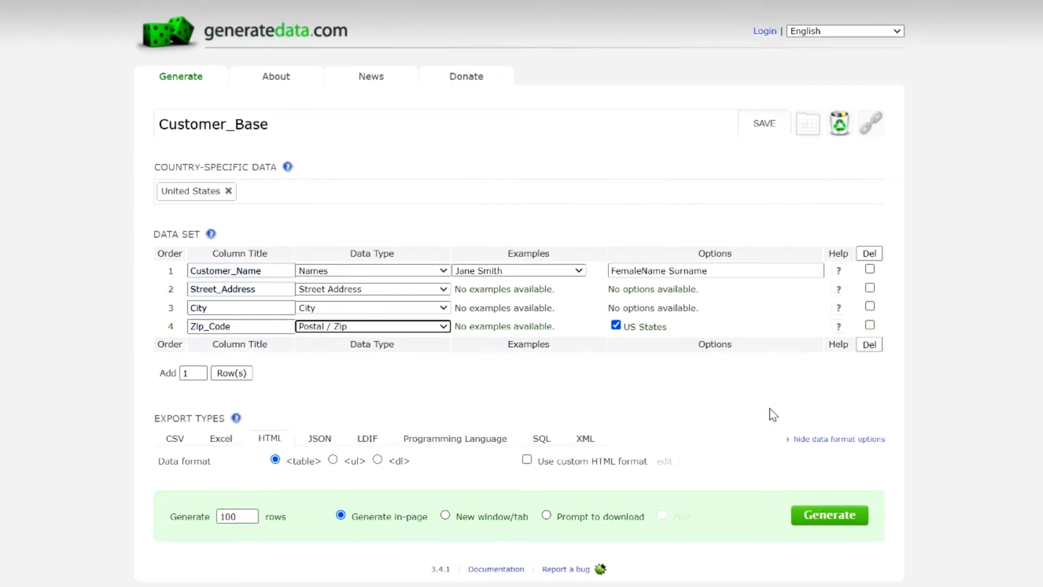
# Step: Add a fifth row to the data set and define it as Company with data type Company
pyautogui.click(237, 376)
pyautogui.click(241, 345)
pyautogui.click(209, 373)
pyautogui.click(405, 326)
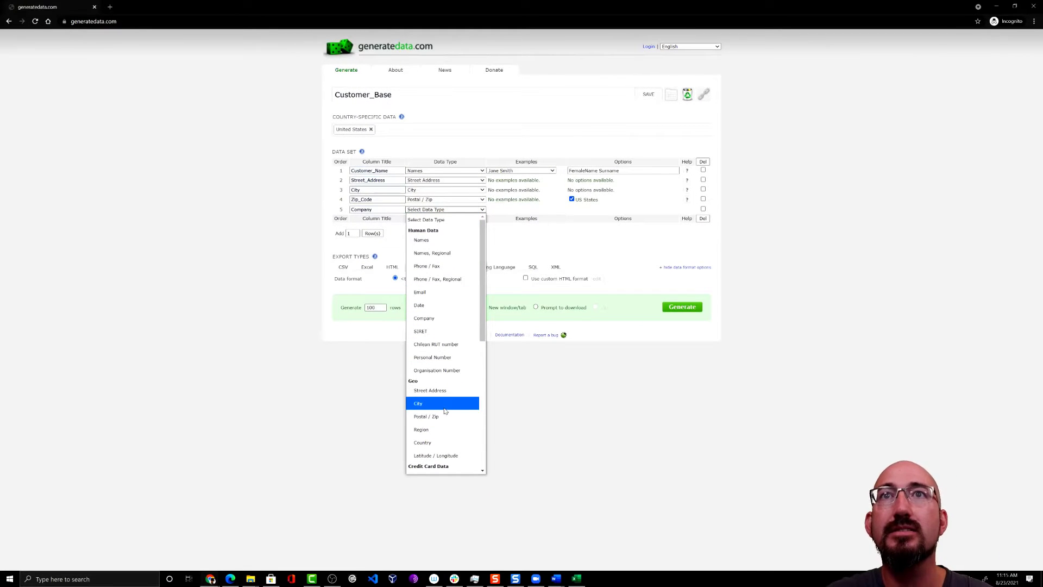
pyautogui.click(452, 320)
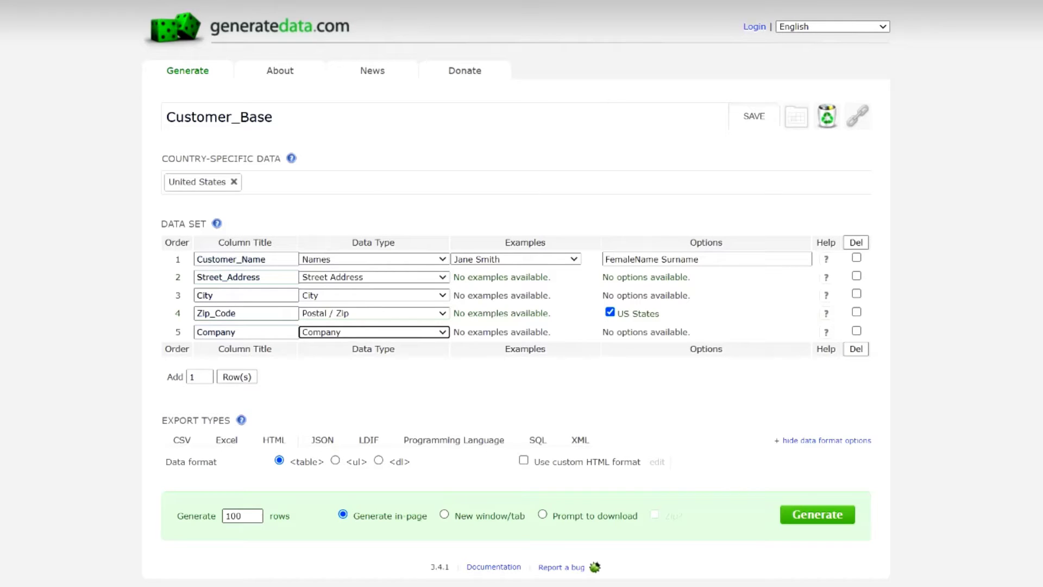
# Step: Generate the 100 rows as a prompted download and copy all data rows below the headers from the downloaded HTML page
pyautogui.click(542, 514)
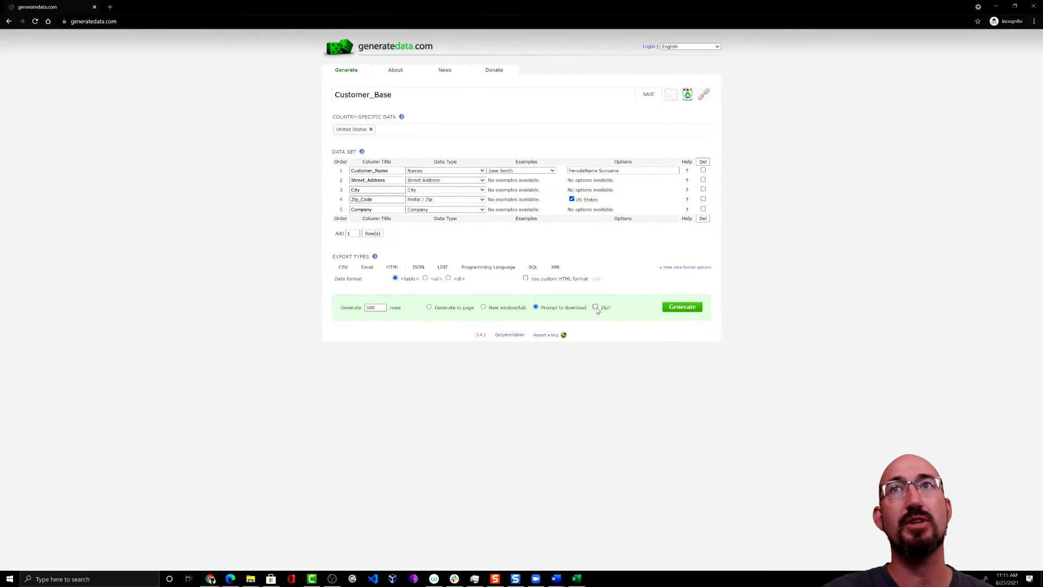
pyautogui.click(675, 309)
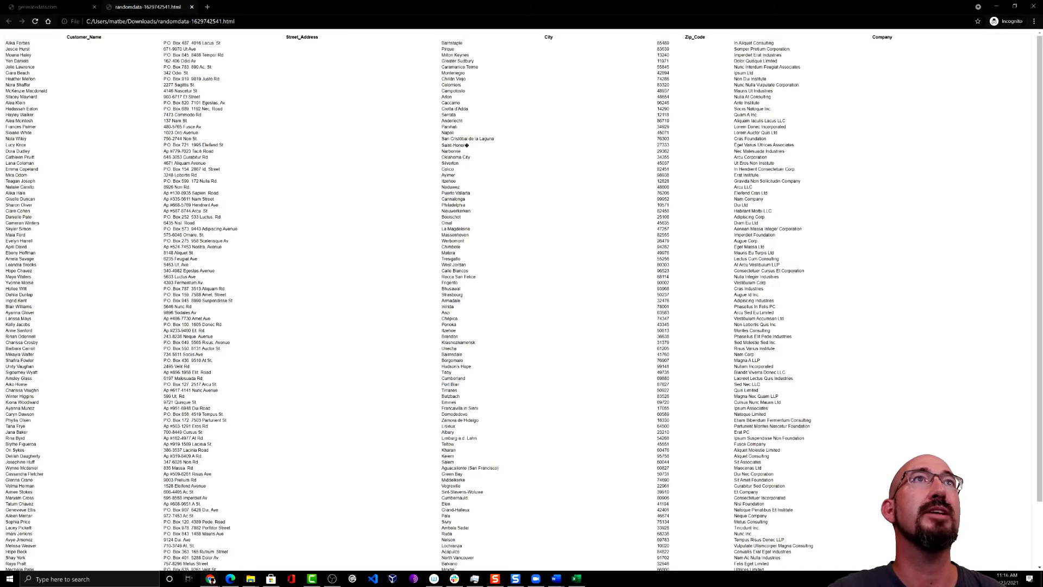
pyautogui.moveTo(5, 43); pyautogui.dragTo(815, 585)
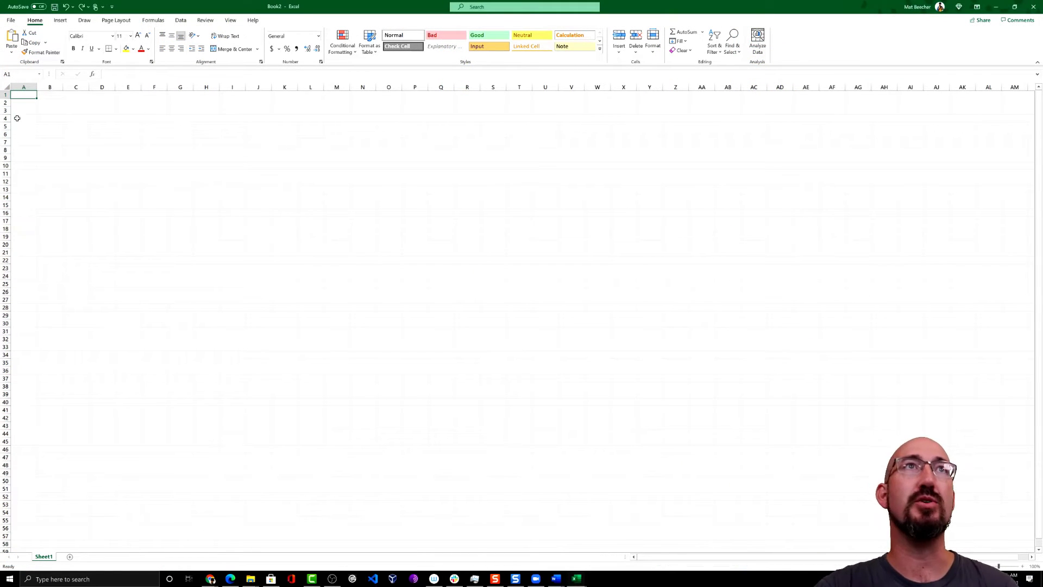
# Step: Try pasting the copied rows directly into cell A1 of a blank Excel workbook, and undo the paste
pyautogui.hotkey('ctrl', 'v')
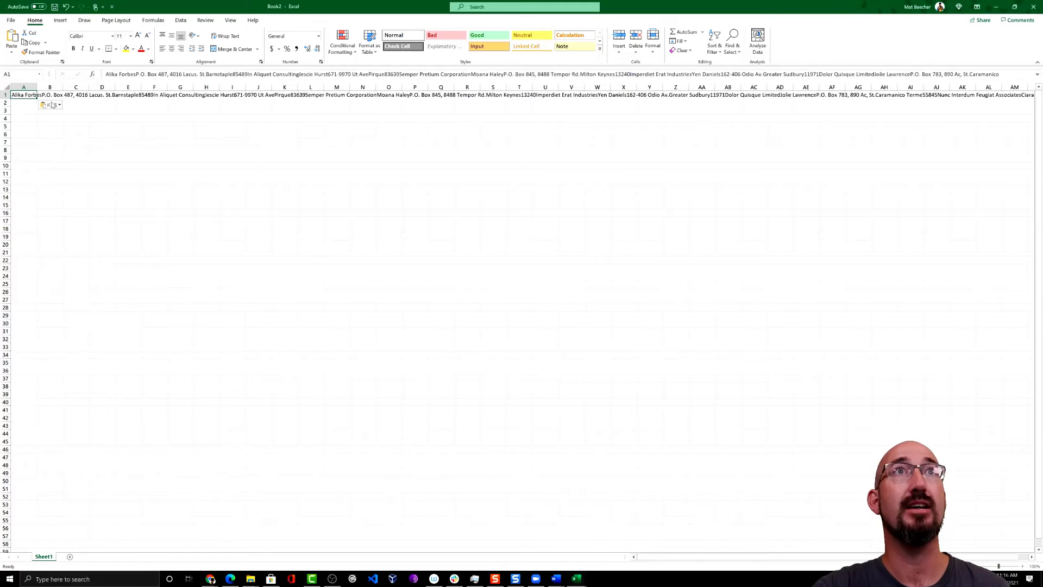
pyautogui.hotkey('ctrl', 'z')
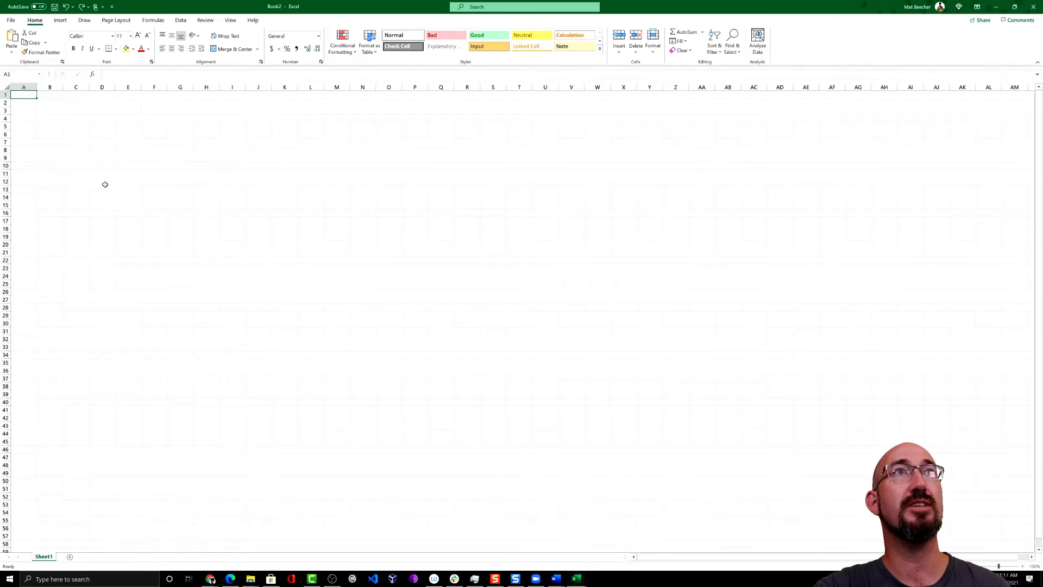
# Step: Paste the copied data rows into cell A2 as unformatted text with Paste Special
pyautogui.click(28, 102)
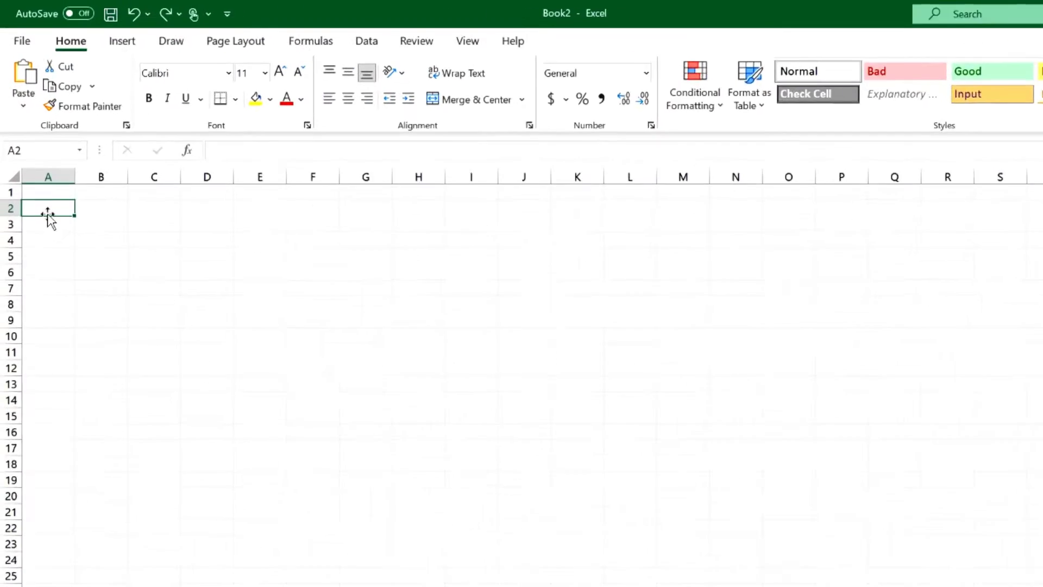
pyautogui.rightClick(28, 108)
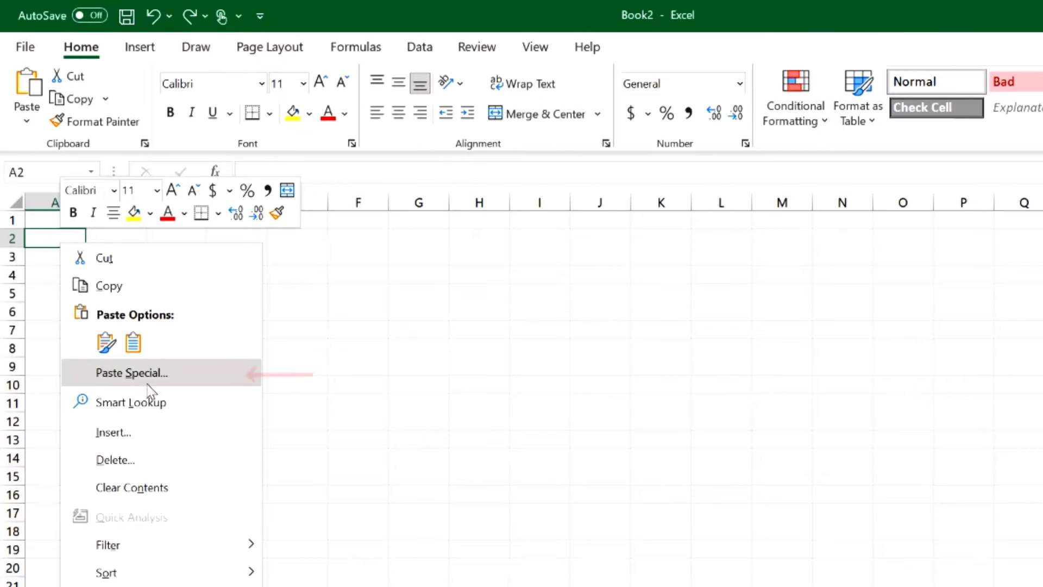
pyautogui.click(210, 381)
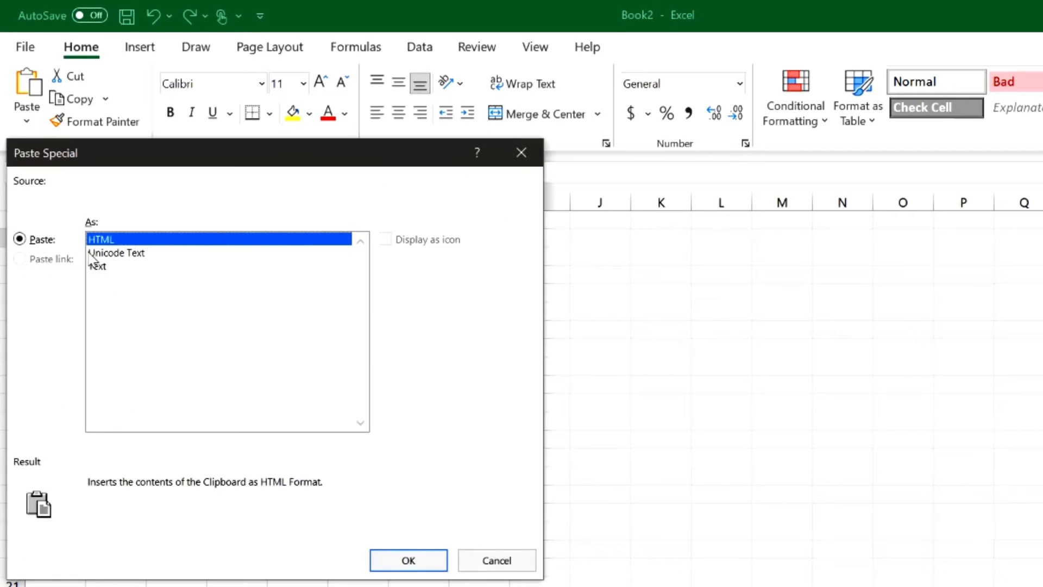
pyautogui.click(108, 276)
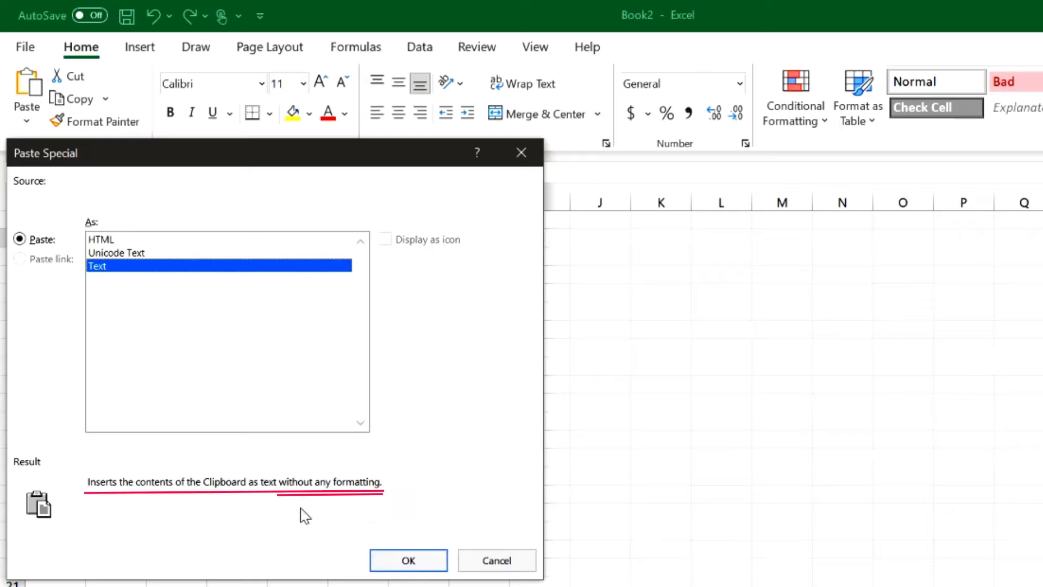
pyautogui.click(412, 563)
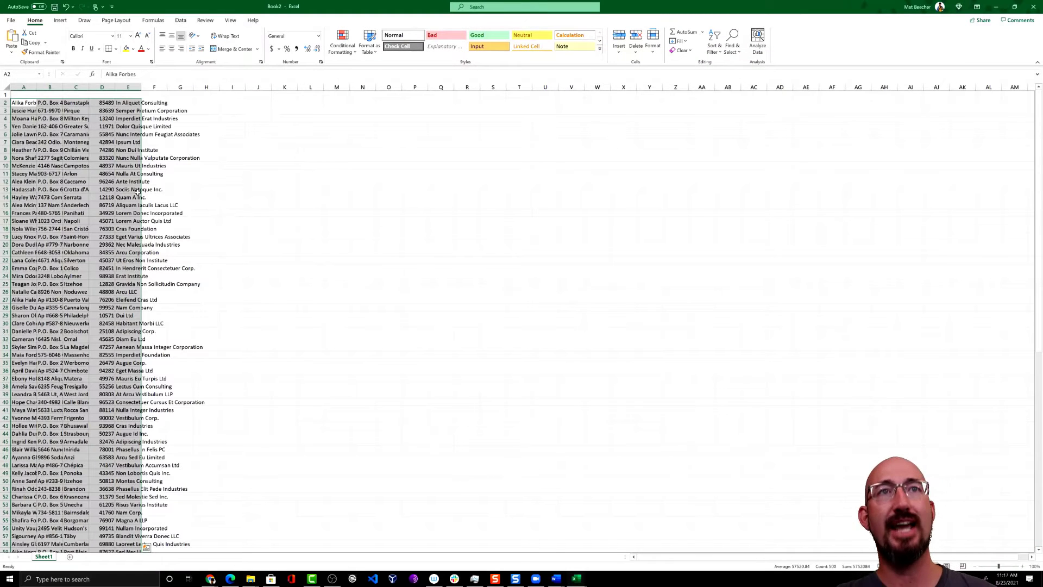
# Step: AutoFit the widths of columns A, B, D and E to their contents
pyautogui.doubleClick(36, 87)
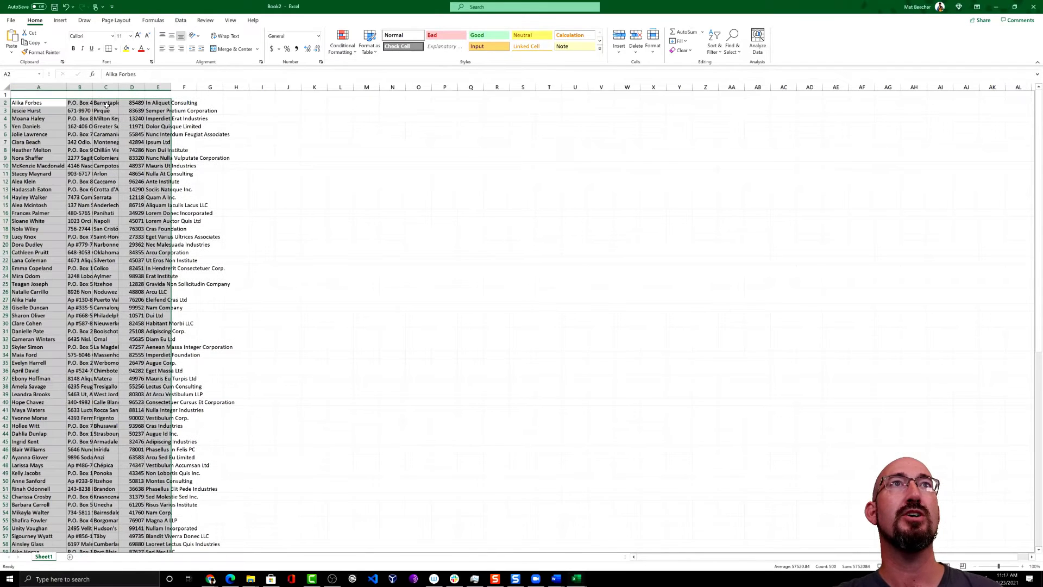
pyautogui.doubleClick(93, 87)
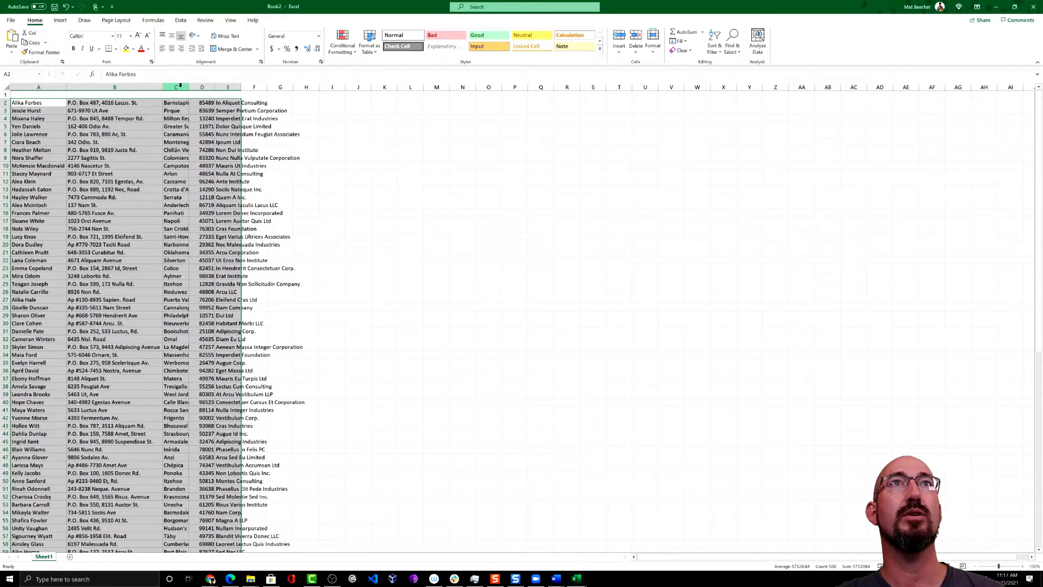
pyautogui.doubleClick(215, 87)
pyautogui.doubleClick(233, 87)
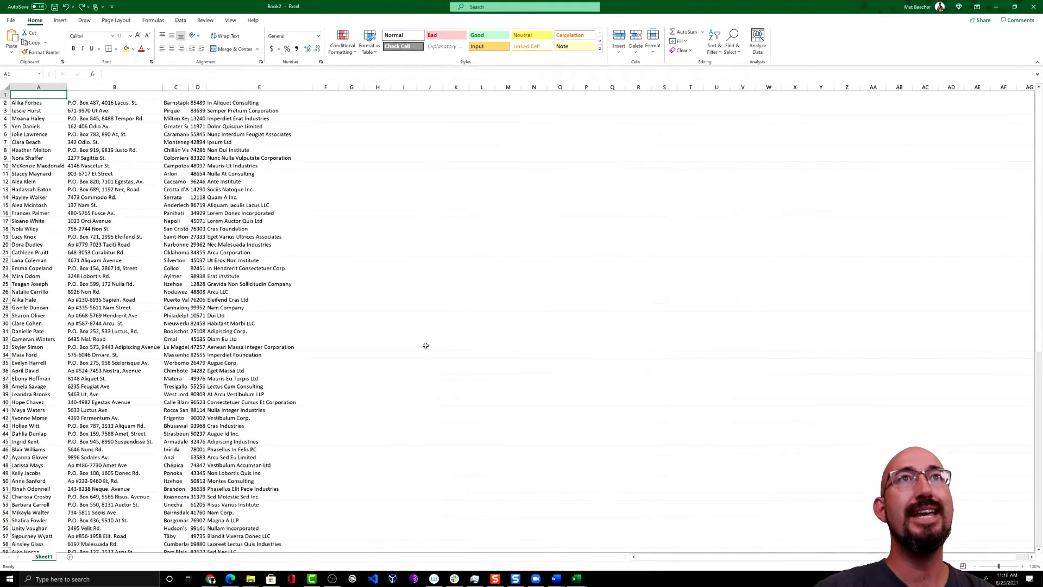
# Step: Paste the copied column headers into cell A1 as unformatted text and make the header row bold
pyautogui.rightClick(32, 94)
pyautogui.click(52, 139)
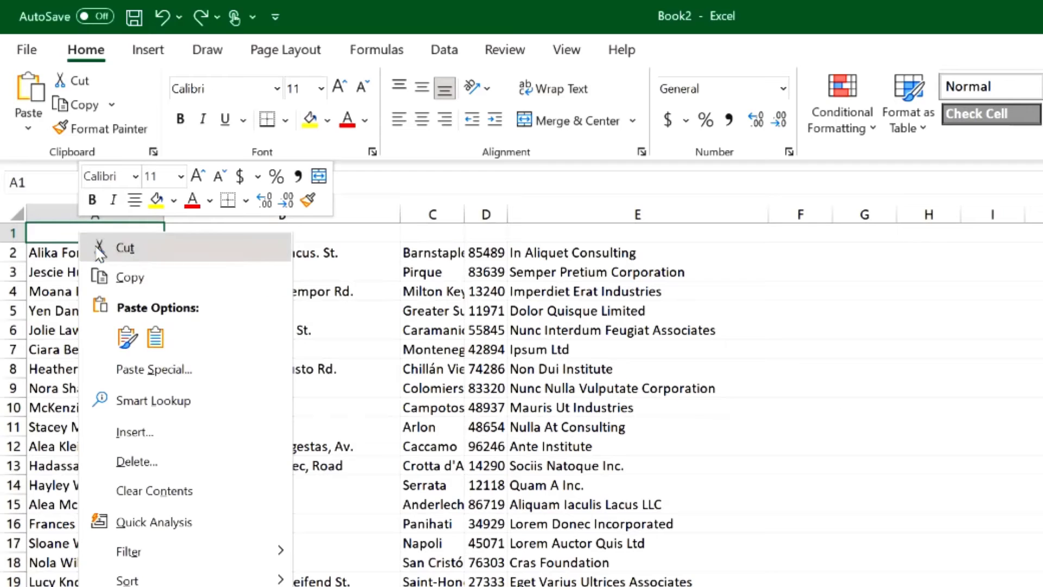
pyautogui.click(138, 366)
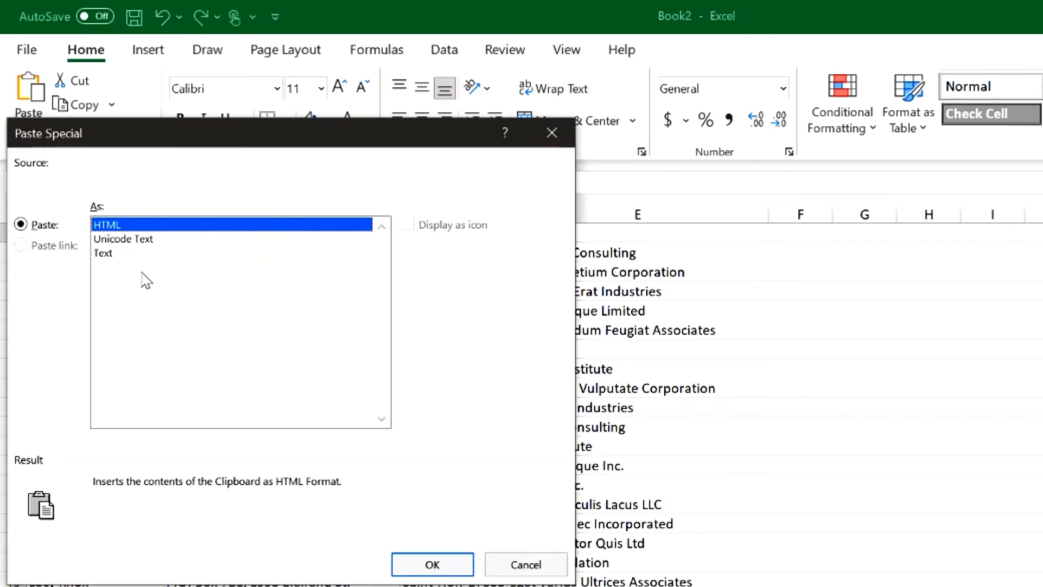
pyautogui.click(112, 253)
pyautogui.click(448, 563)
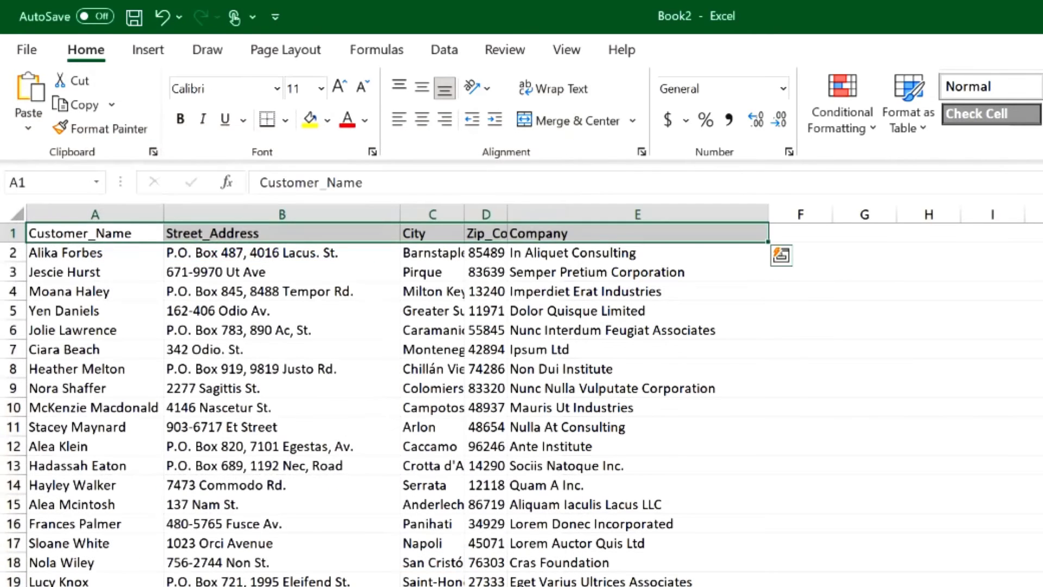
pyautogui.hotkey('ctrl', 'b')
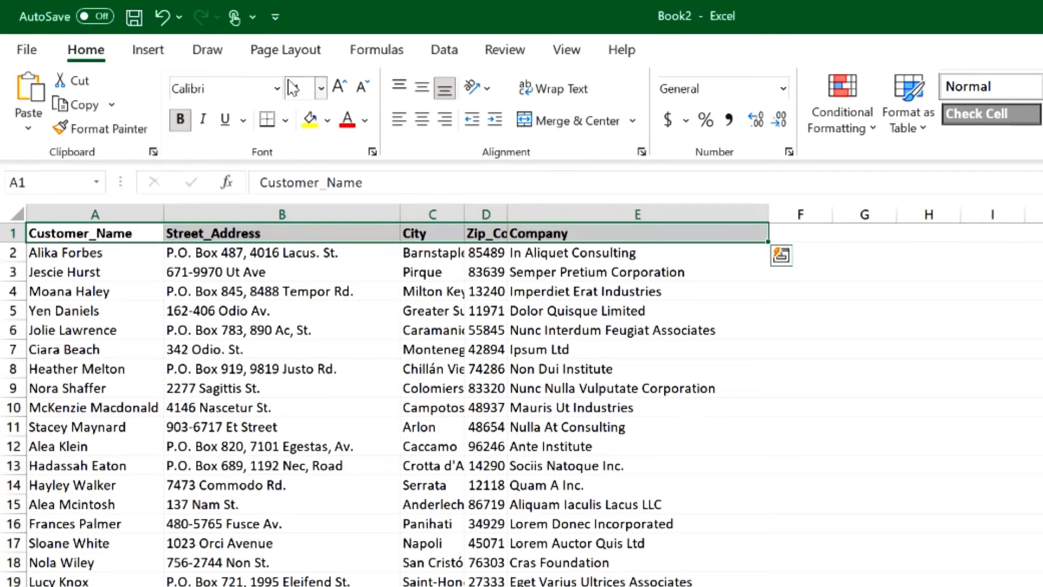
# Step: Set the header row's font size to 14 and AutoFit the widths of columns A through D to their contents
pyautogui.click(321, 88)
pyautogui.click(303, 237)
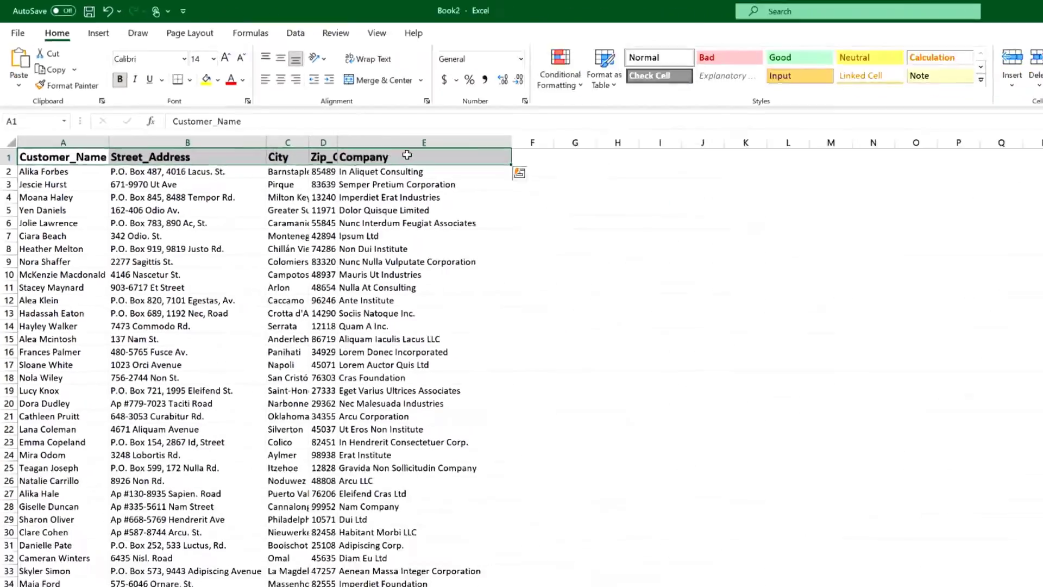
pyautogui.doubleClick(338, 142)
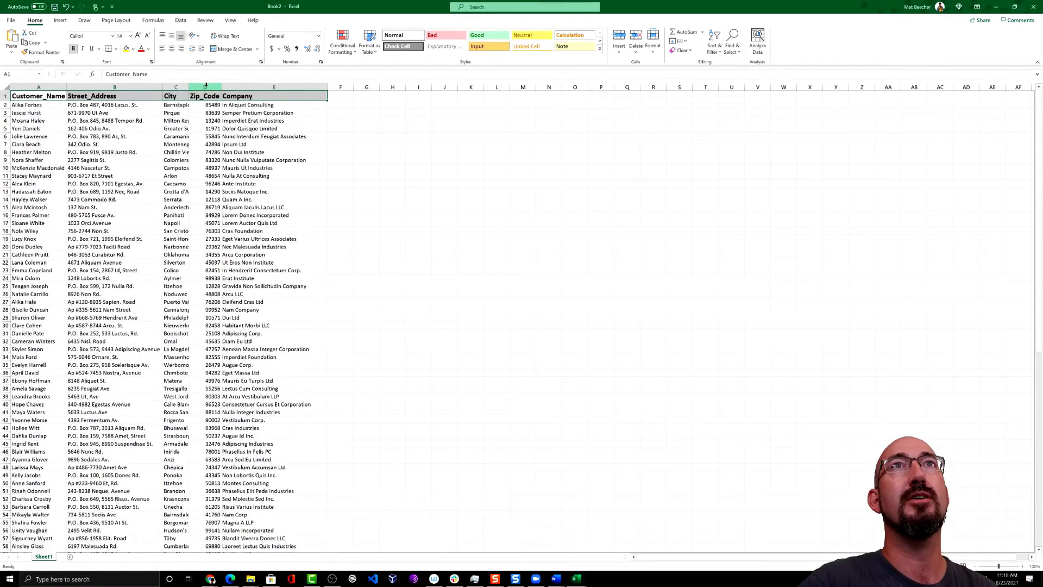
pyautogui.doubleClick(189, 87)
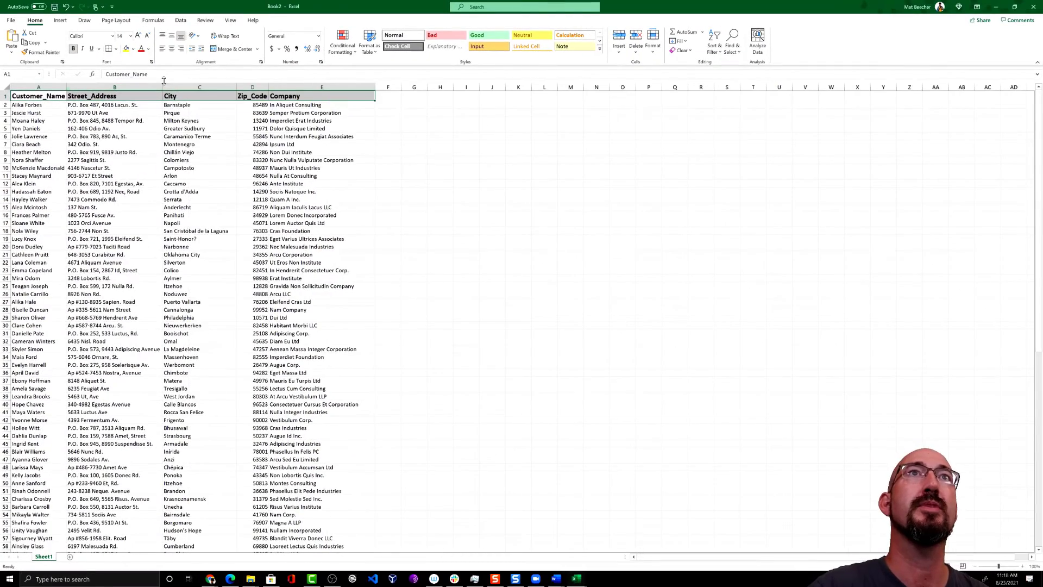
pyautogui.moveTo(163, 87); pyautogui.dragTo(162, 87)
pyautogui.doubleClick(66, 87)
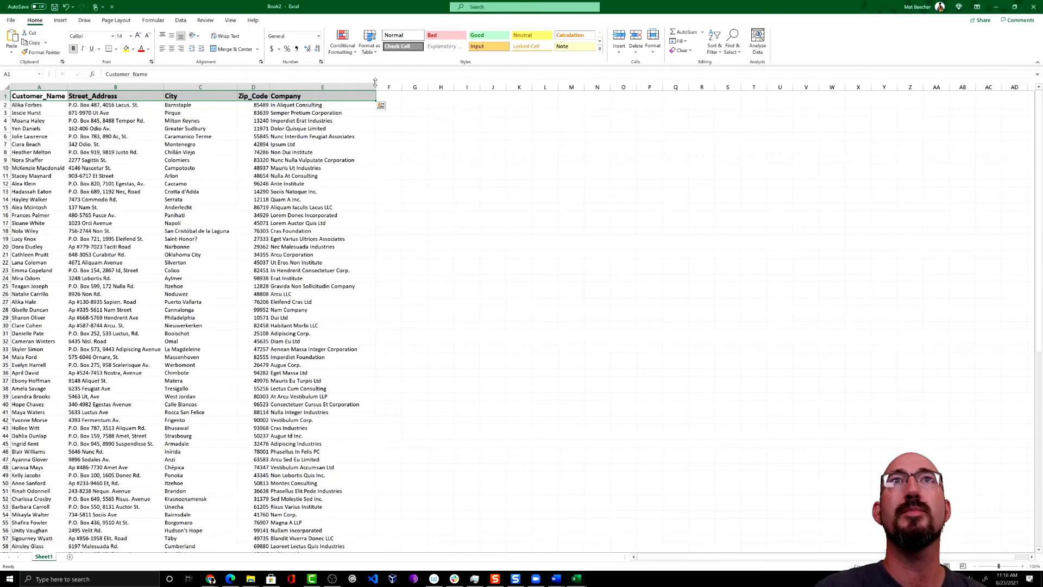
# Step: Review the pasted customer records down to the last filled row of the sheet
pyautogui.scroll(-4, 134, 363)
pyautogui.scroll(-10, 134, 363)
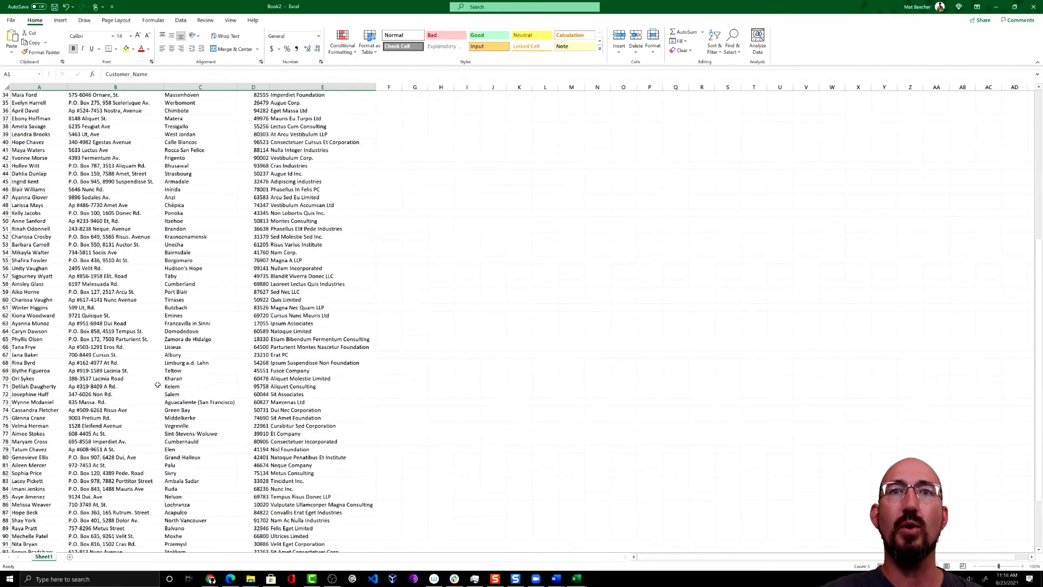
pyautogui.scroll(-3, 193, 391)
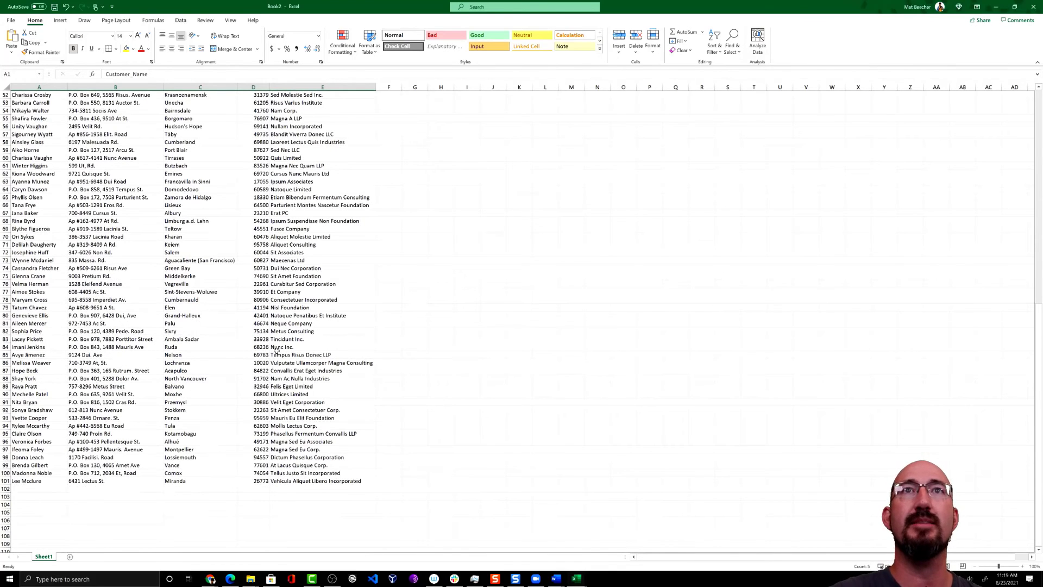